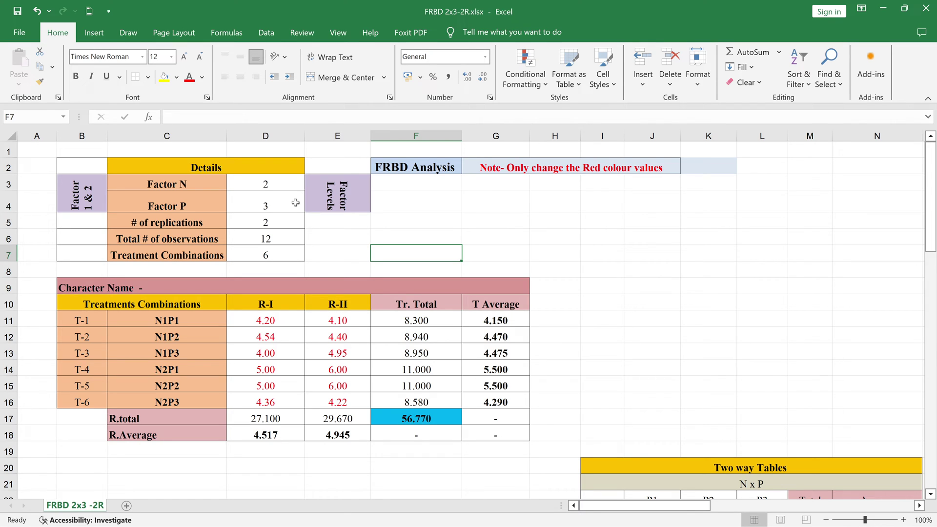
scroll(184, 245, down, 1)
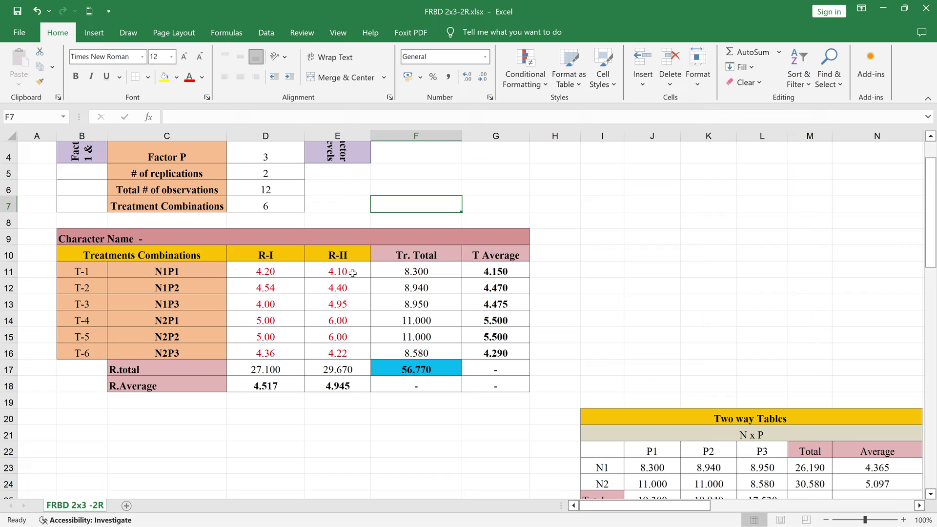
click(281, 277)
click(283, 290)
click(281, 306)
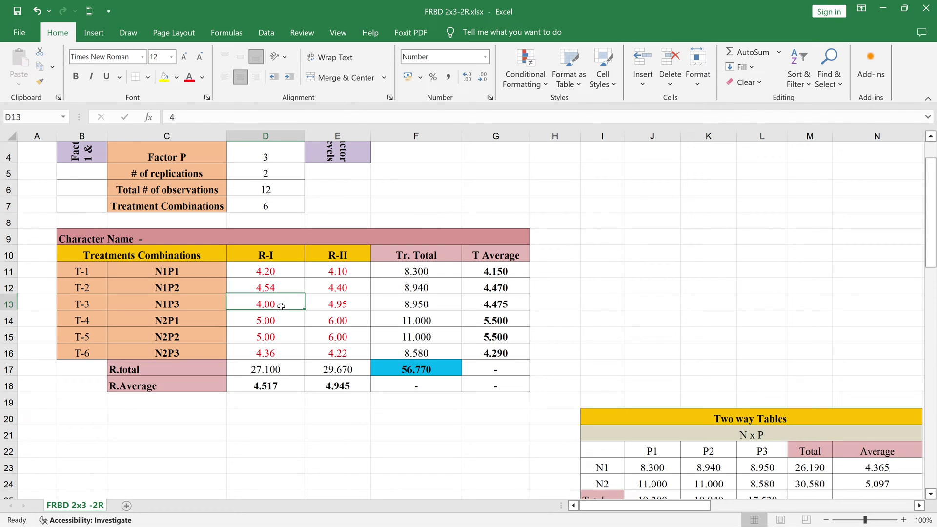
click(277, 337)
click(283, 318)
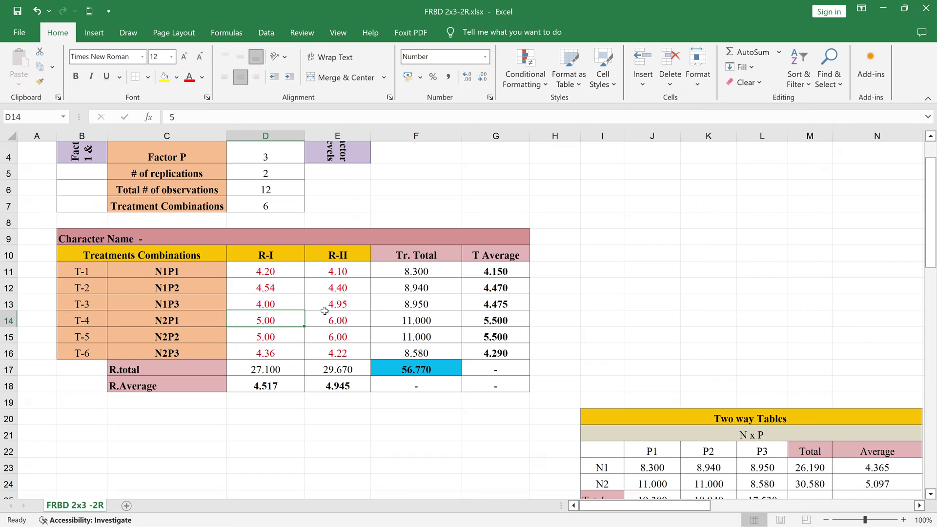
scroll(285, 316, up, 3)
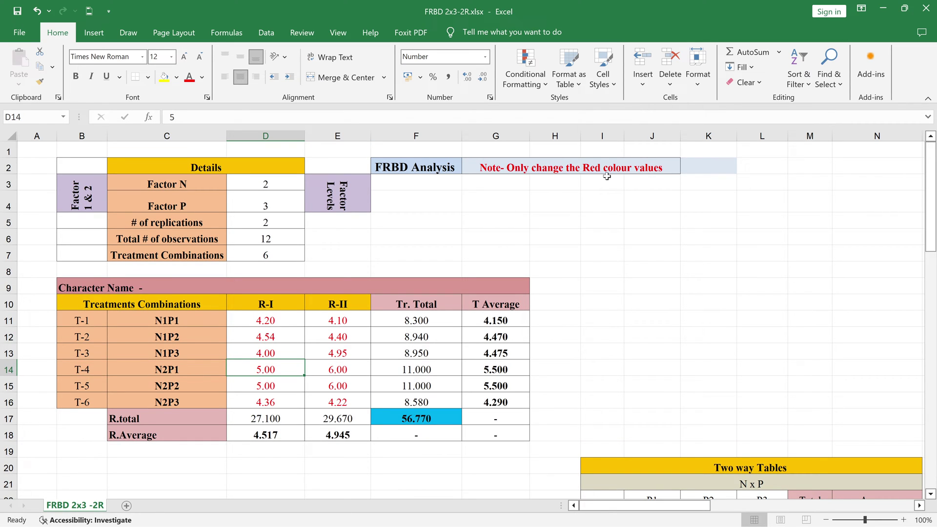
scroll(404, 306, down, 1)
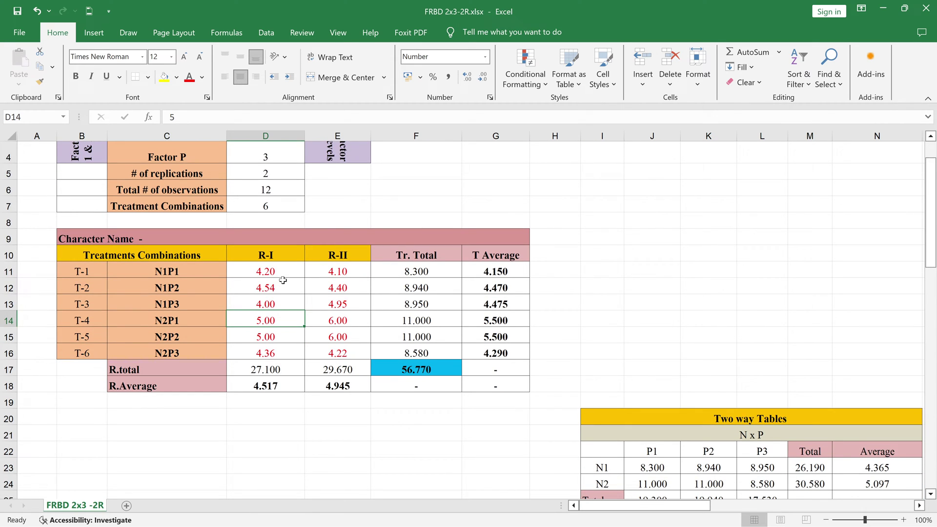
click(286, 273)
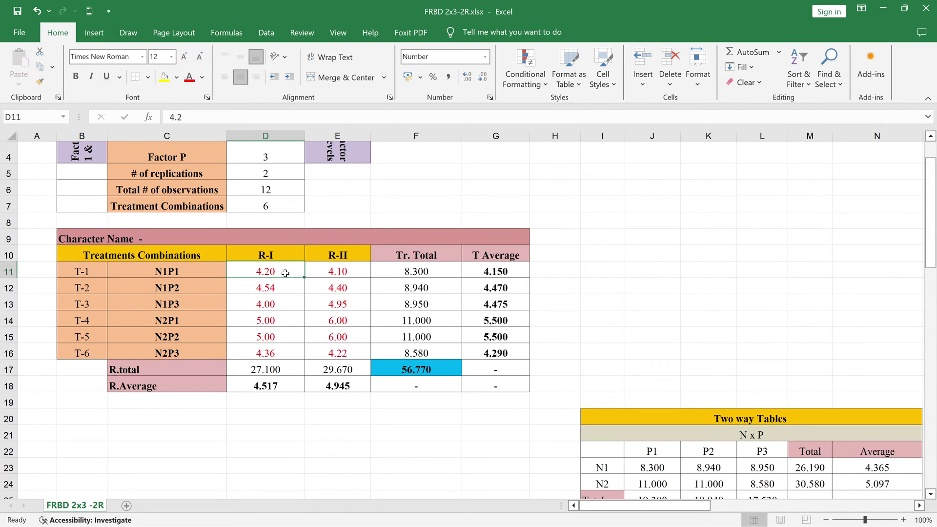
click(331, 277)
click(274, 304)
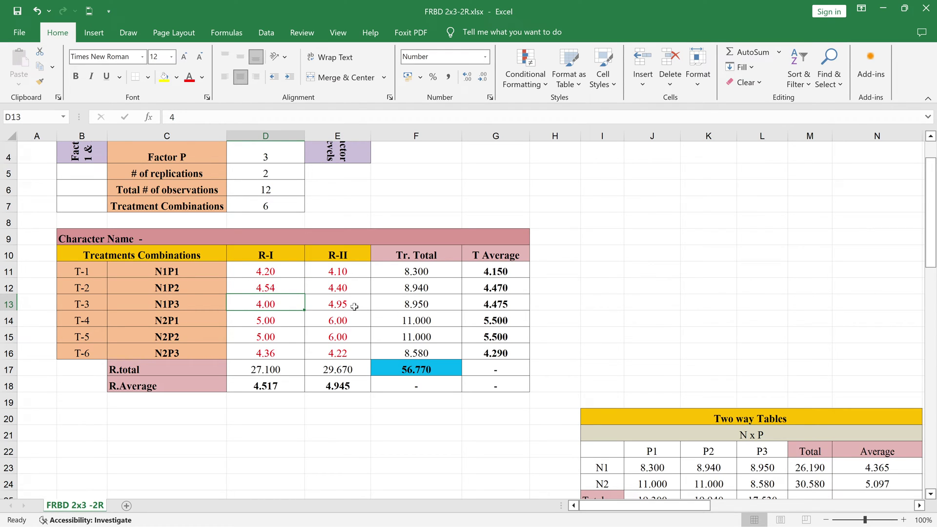
click(427, 270)
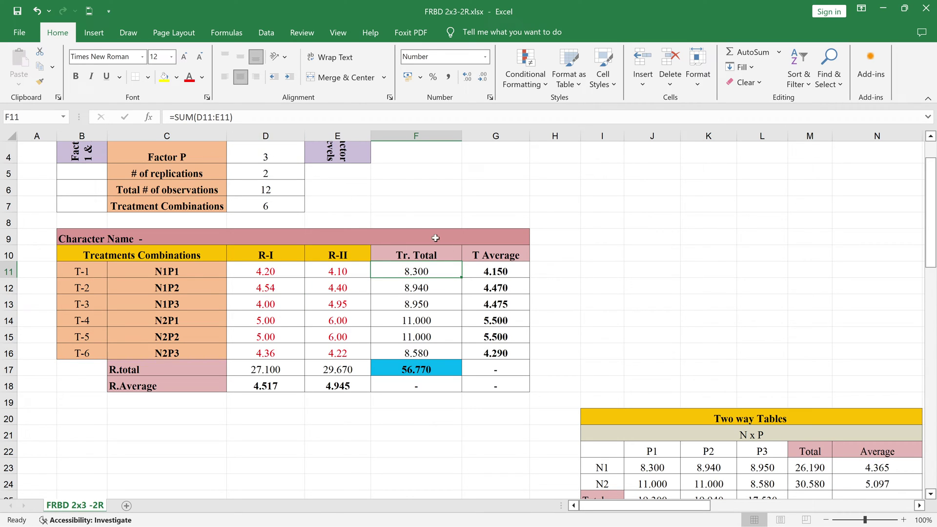
click(494, 269)
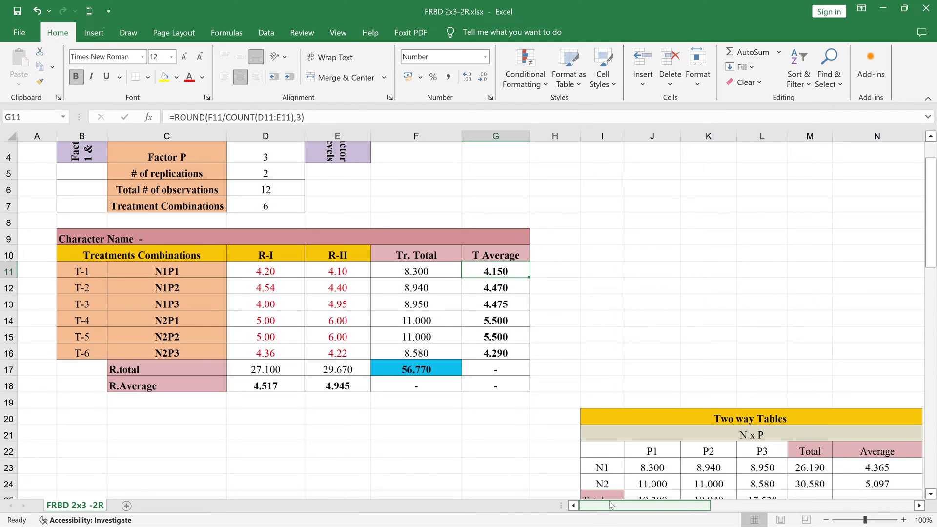
scroll(554, 372, right, 5)
scroll(554, 373, down, 3)
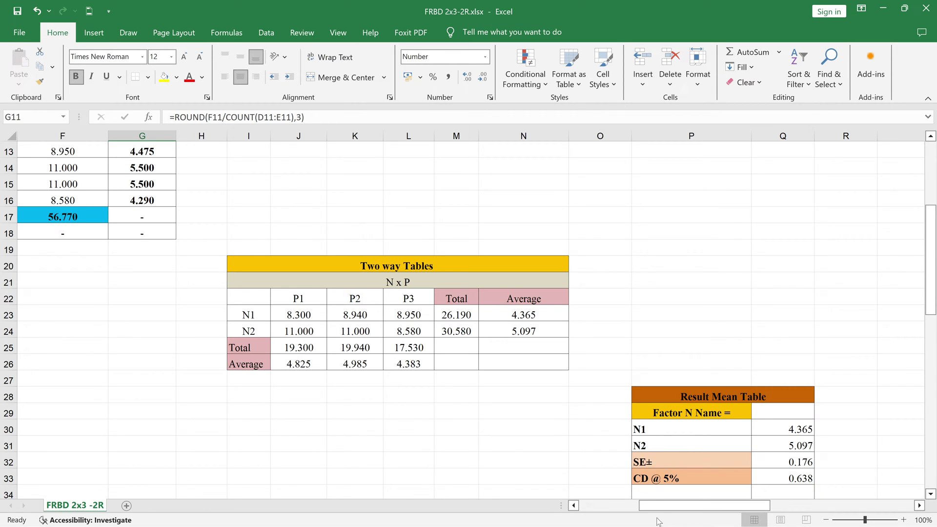
mouse_move(668, 505)
mouse_down()
mouse_move(692, 506)
mouse_move(667, 507)
mouse_up()
scroll(621, 427, down, 4)
scroll(621, 431, down, 5)
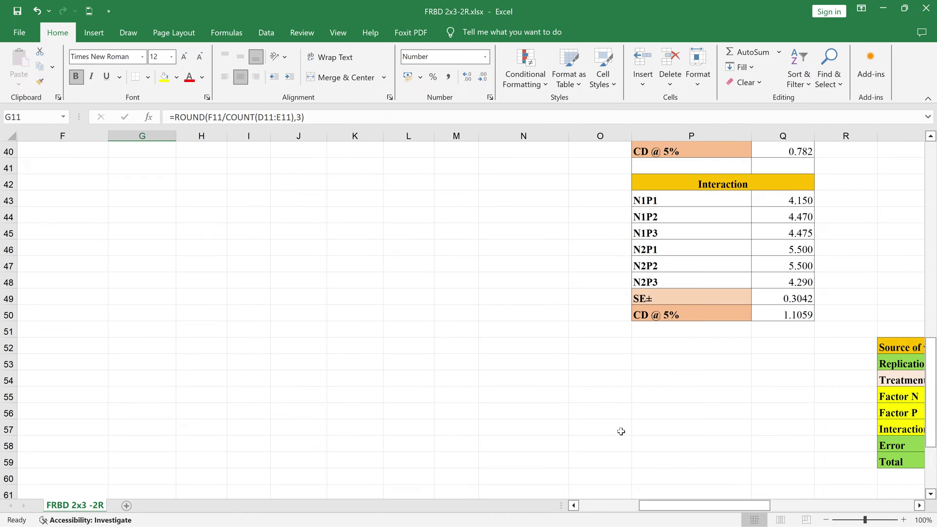
scroll(620, 431, down, 3)
drag(735, 508, 871, 507)
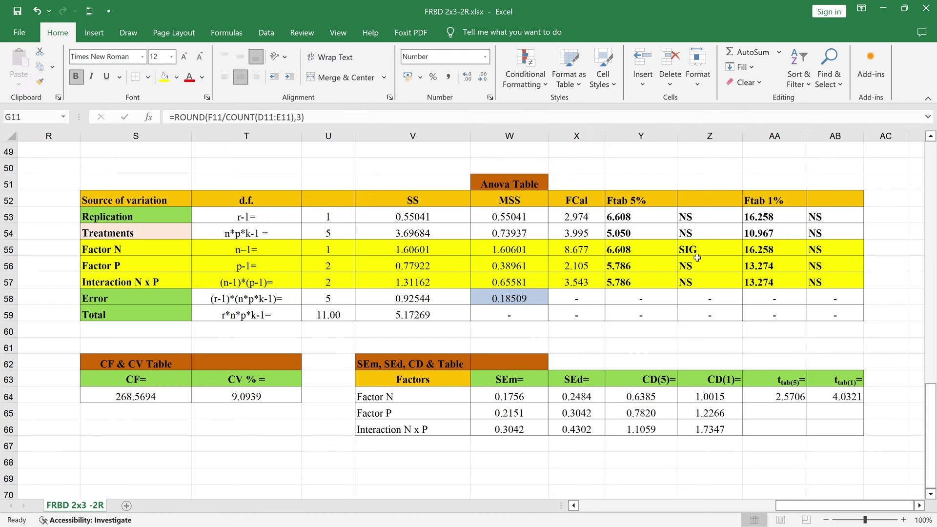
scroll(700, 257, down, 1)
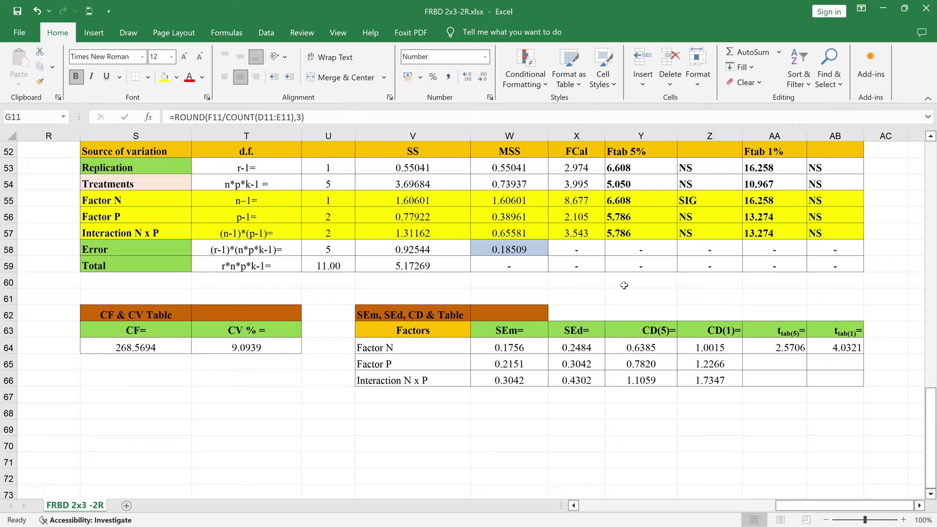
scroll(220, 352, down, 1)
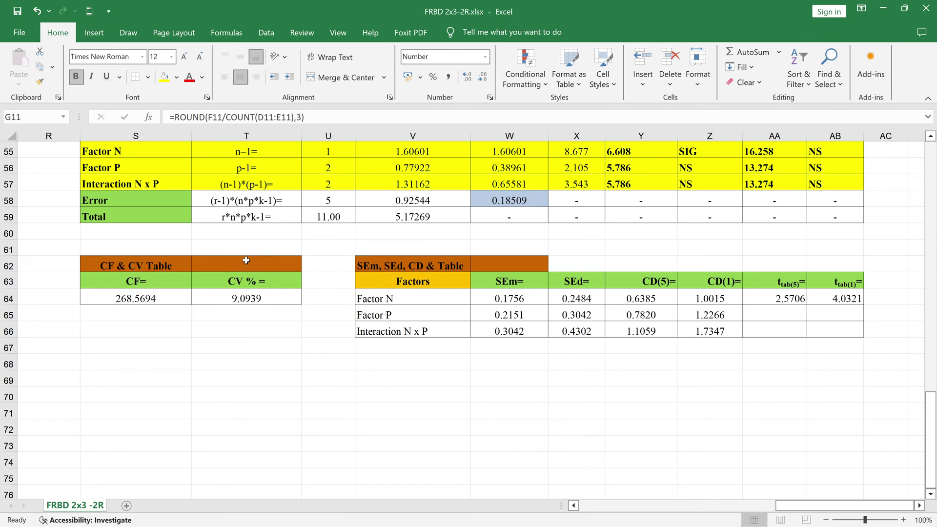
scroll(266, 303, down, 1)
scroll(320, 304, up, 1)
scroll(598, 319, up, 1)
scroll(598, 319, up, 6)
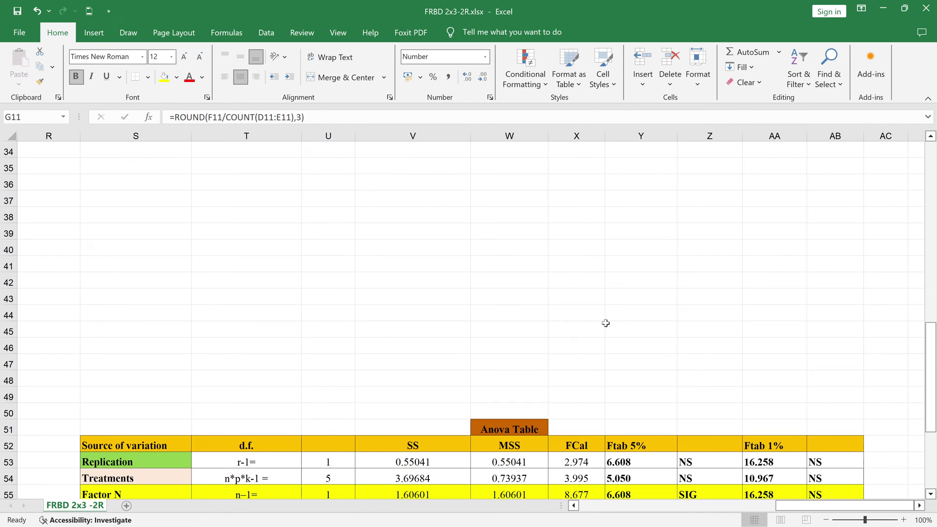
scroll(604, 322, up, 1)
scroll(685, 364, up, 3)
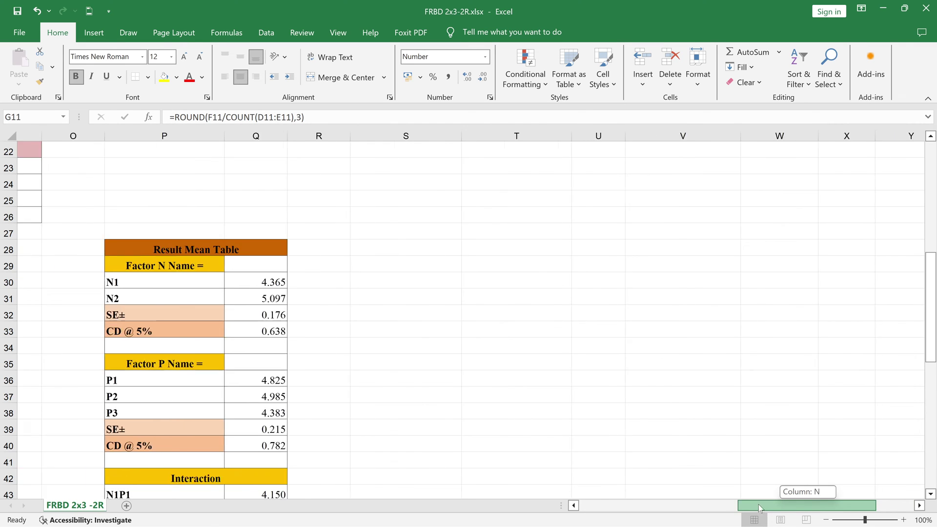
drag(808, 504, 743, 504)
scroll(926, 376, down, 2)
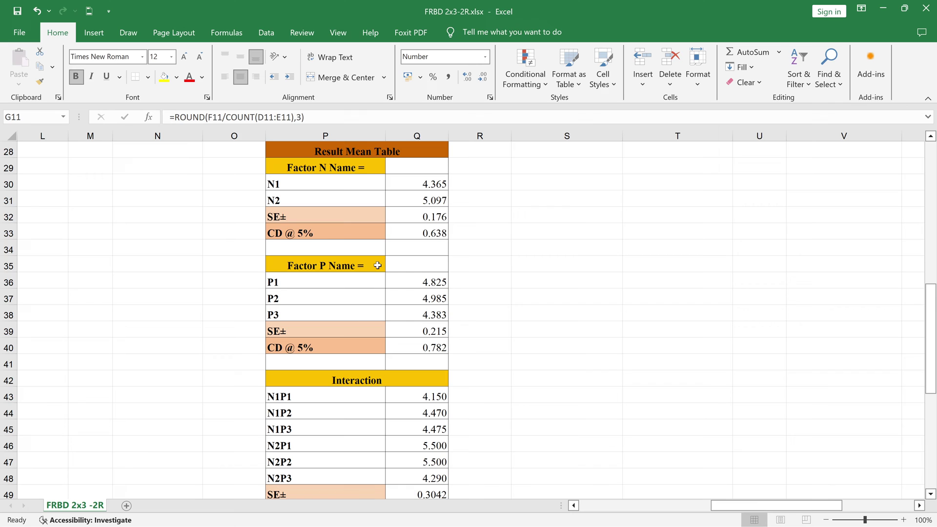
scroll(358, 289, down, 3)
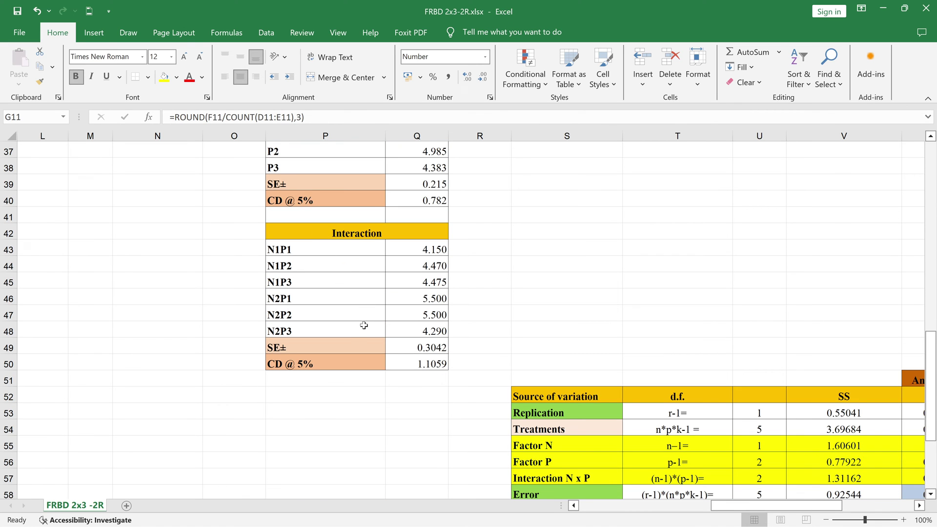
scroll(364, 326, up, 1)
scroll(359, 337, up, 1)
scroll(278, 295, up, 2)
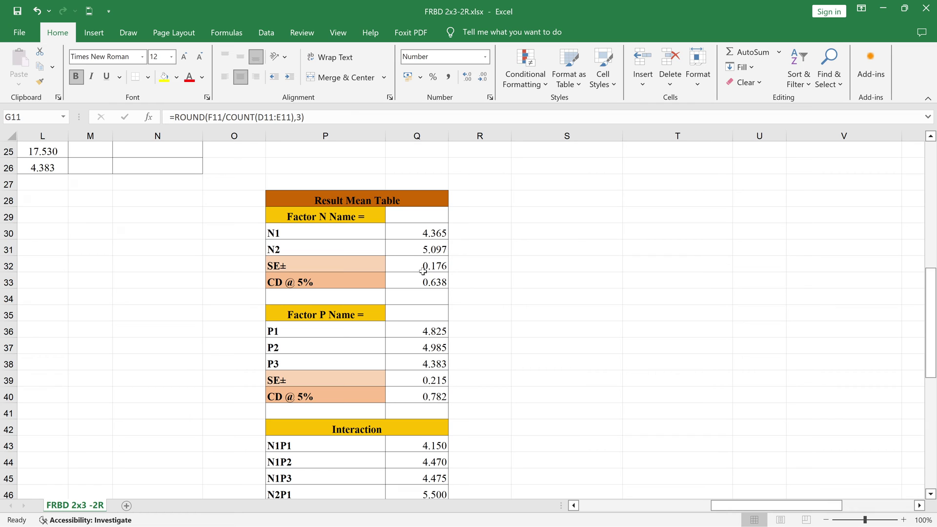
drag(747, 506, 674, 515)
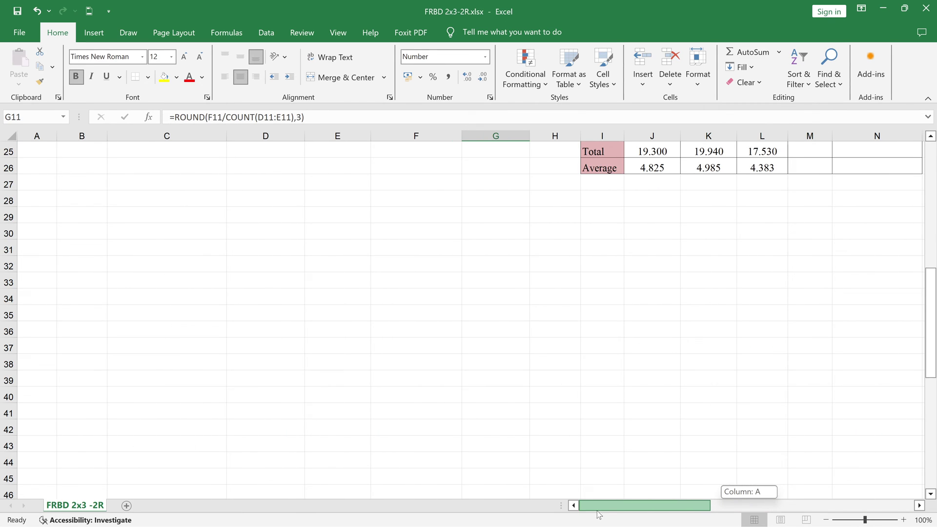
scroll(396, 370, up, 1)
scroll(395, 370, up, 2)
scroll(397, 370, up, 3)
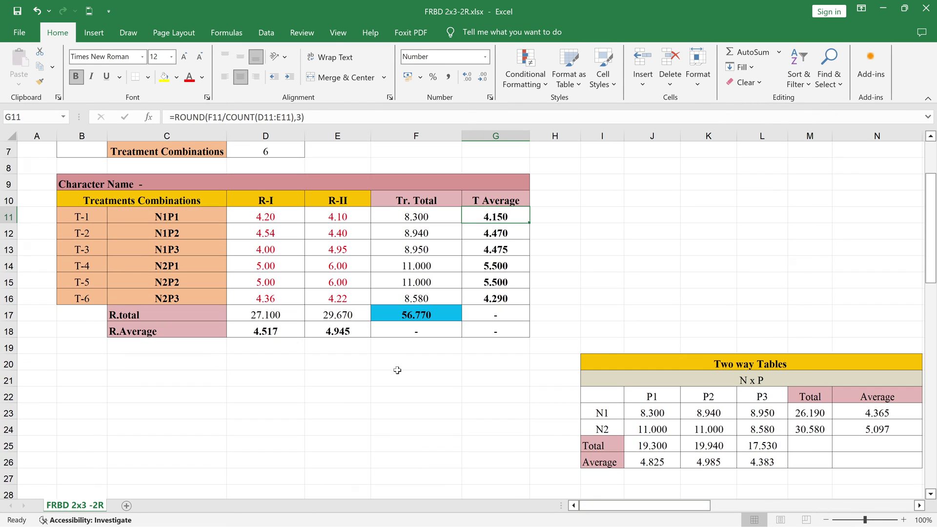
scroll(387, 328, up, 1)
scroll(376, 315, up, 1)
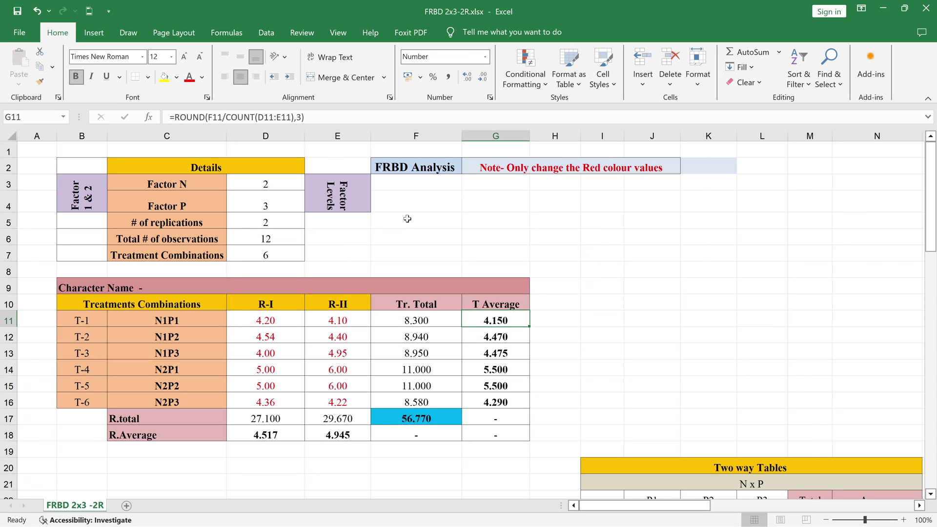
scroll(338, 316, down, 1)
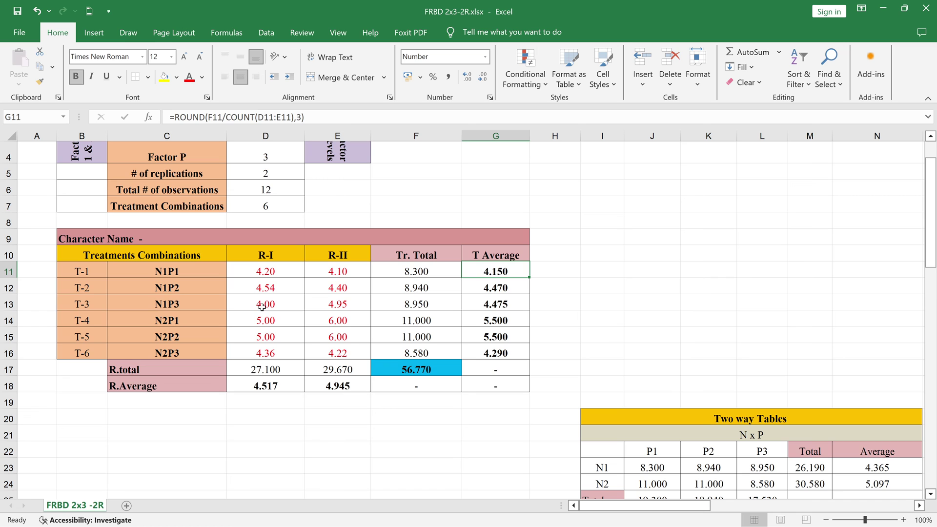
scroll(542, 377, down, 1)
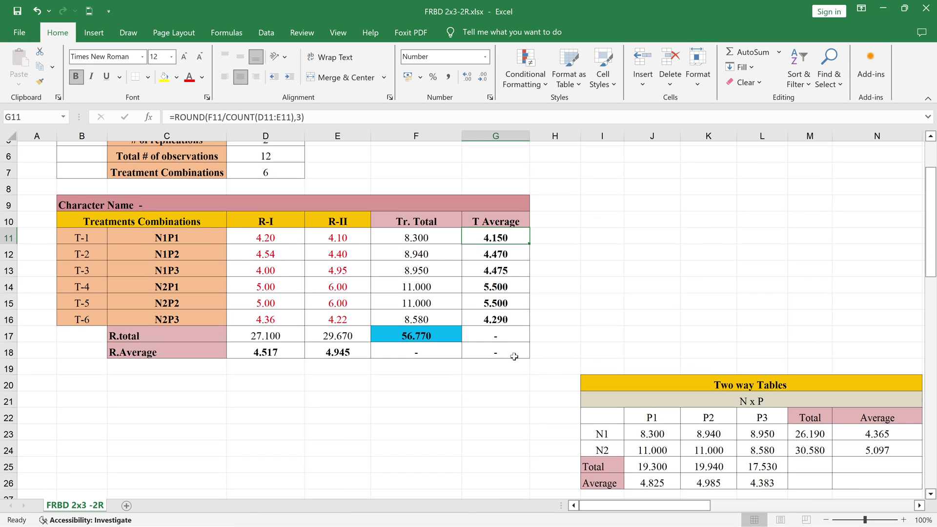
scroll(526, 363, down, 1)
scroll(534, 365, up, 1)
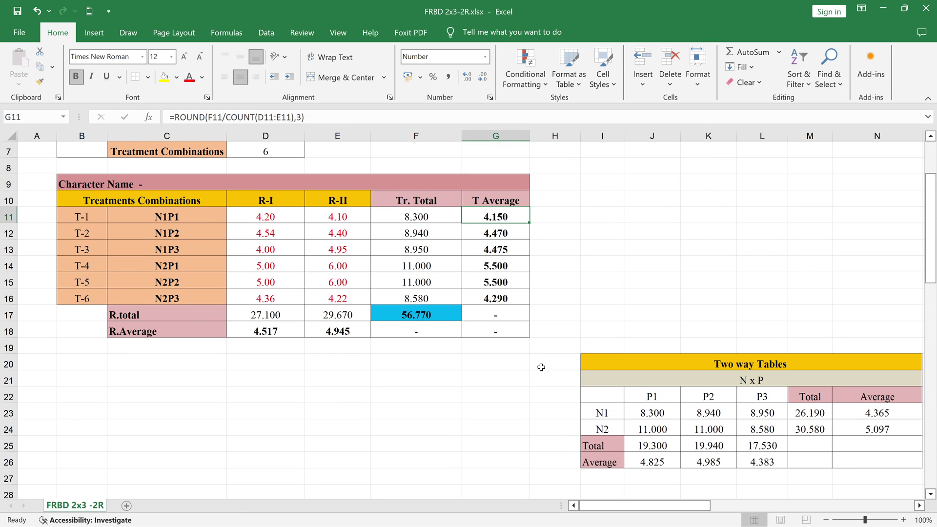
scroll(541, 367, up, 1)
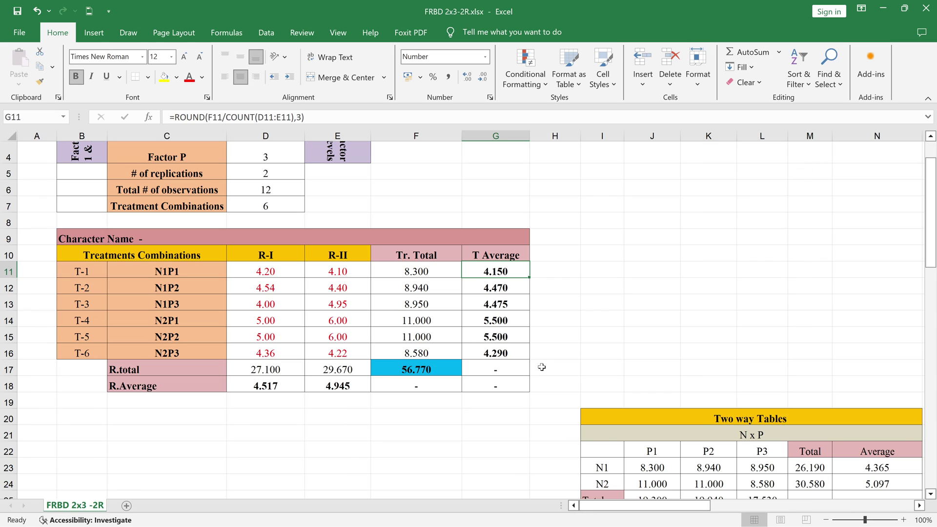
scroll(542, 367, up, 1)
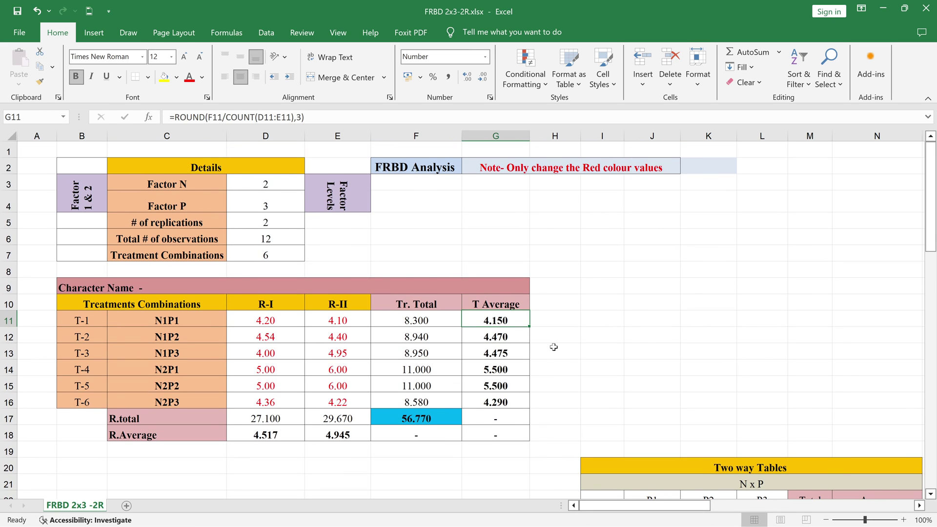
click(564, 290)
click(512, 252)
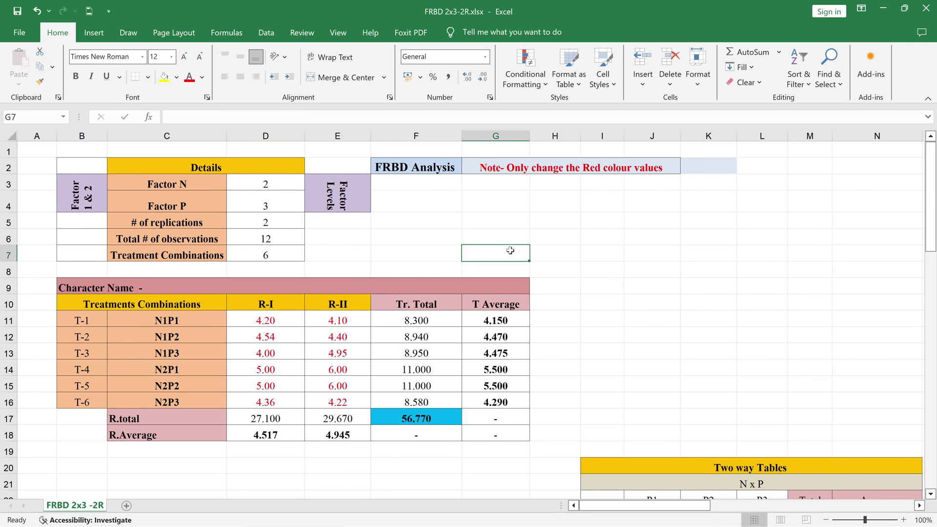
scroll(585, 269, down, 1)
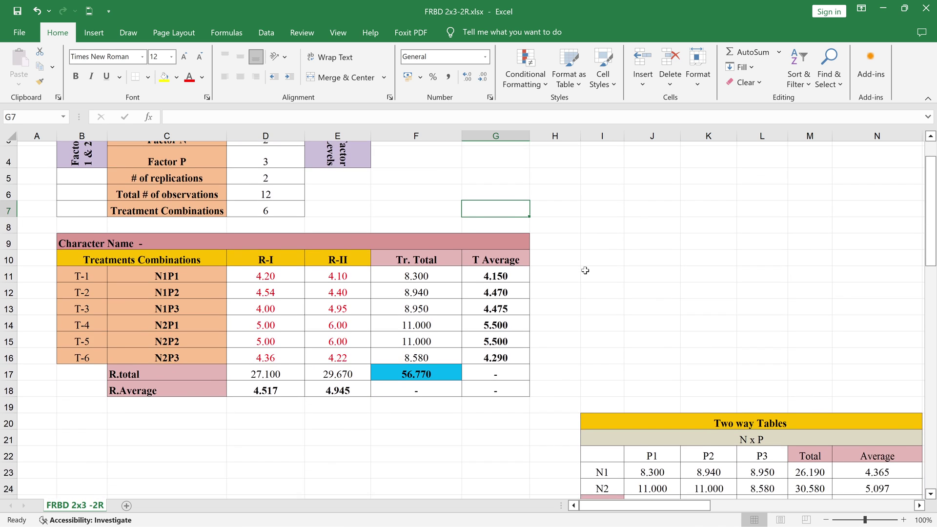
scroll(584, 270, up, 1)
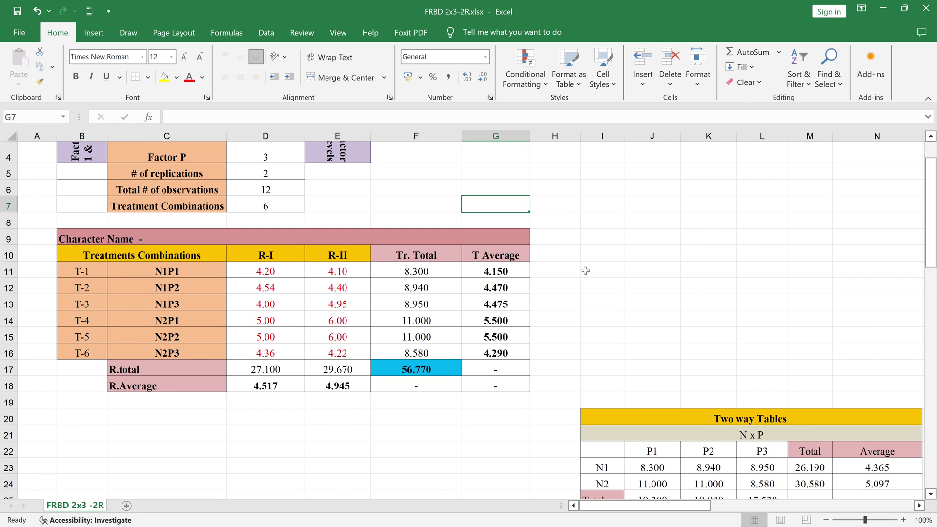
scroll(584, 270, up, 1)
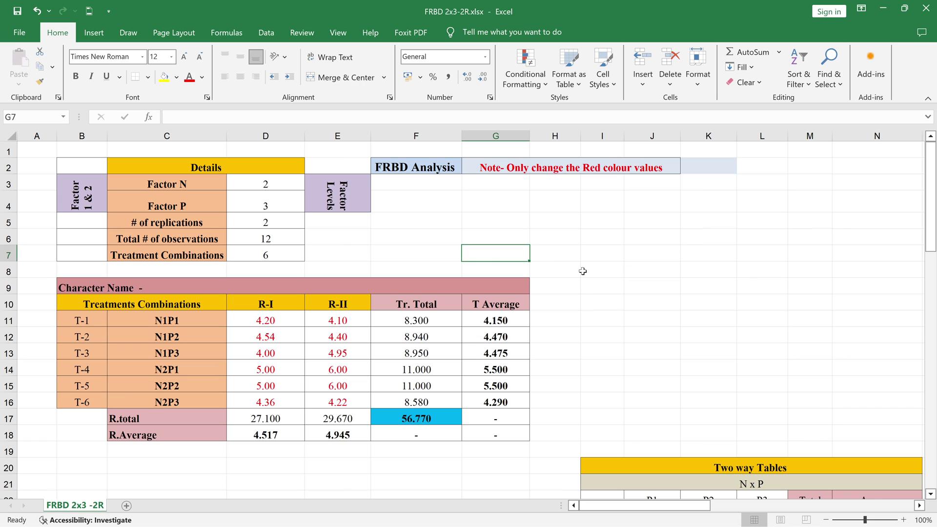